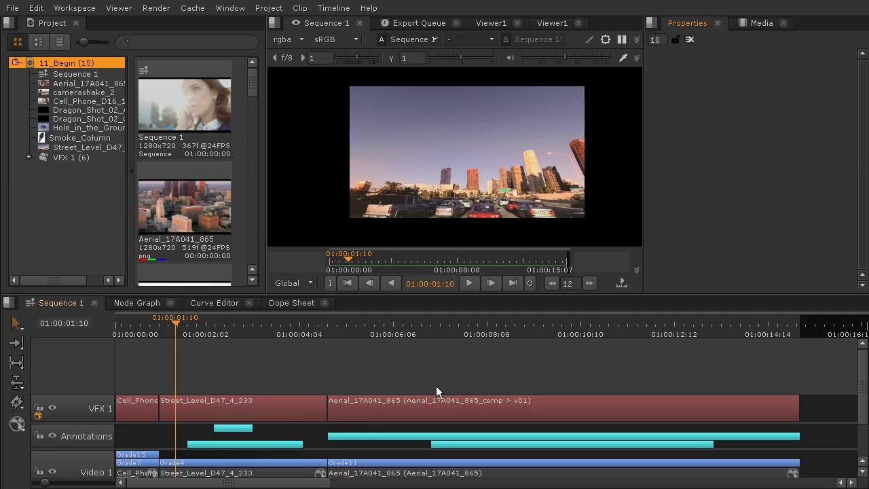
# Scan for new versions of the Street_Level_D47_4_233 clip on the VFX 1 track and dismiss the result.
pyautogui.click(277, 405)
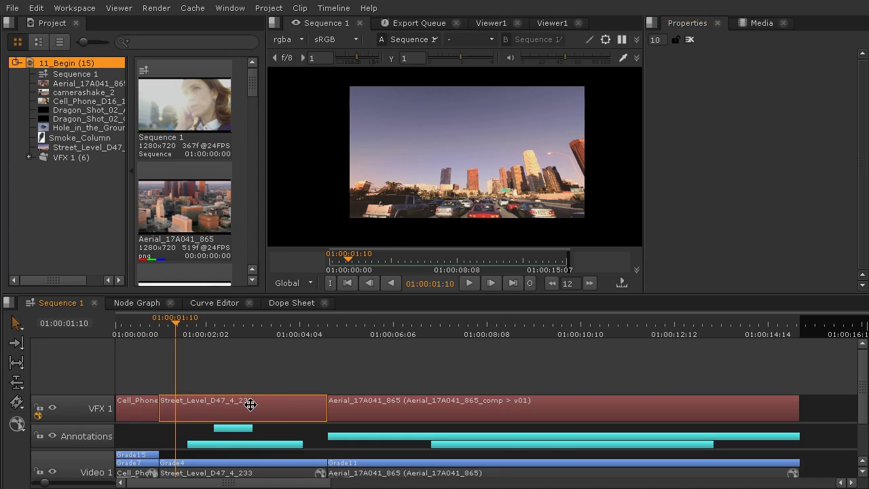
pyautogui.rightClick(251, 404)
pyautogui.moveTo(303, 316)
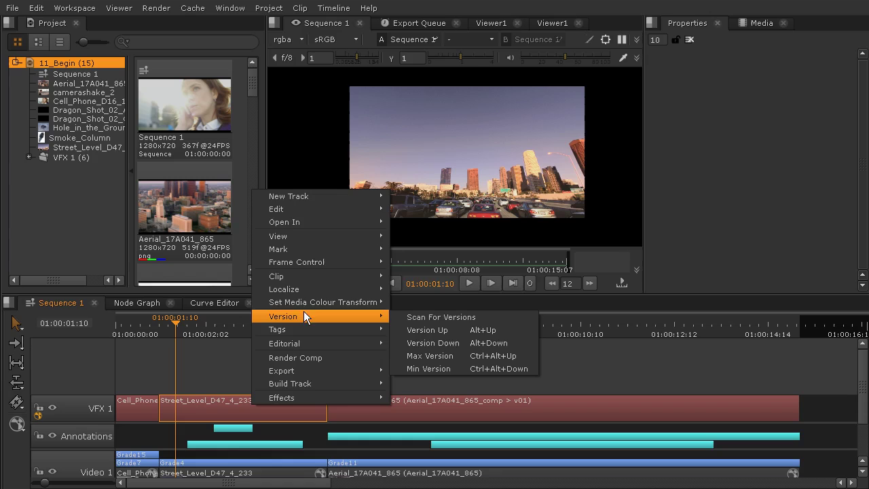
pyautogui.click(436, 318)
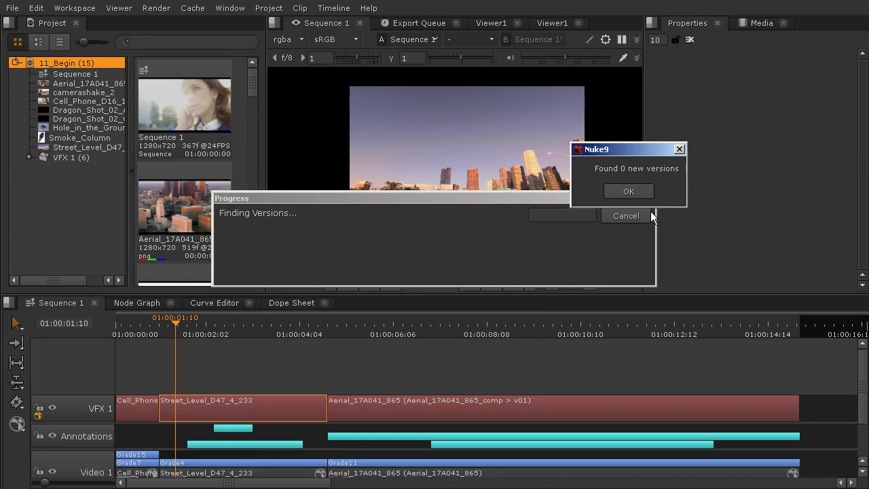
pyautogui.click(680, 150)
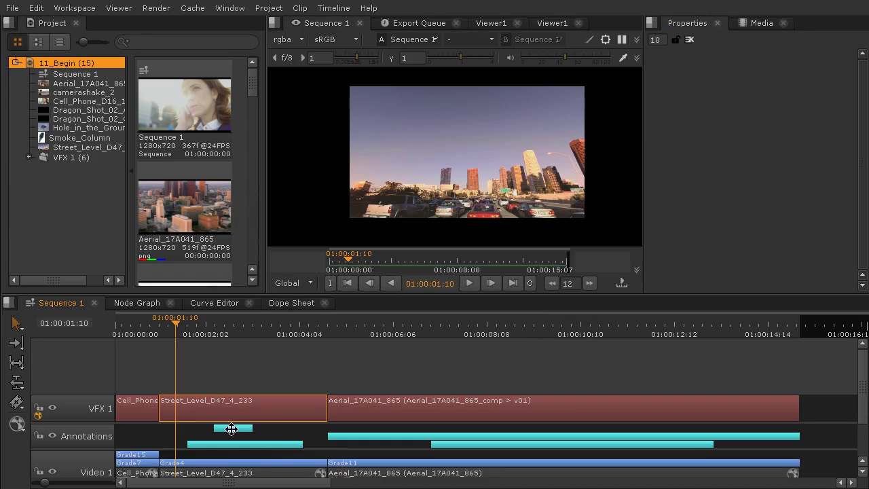
# Pick version Street_Level_D47_4_233_comp_v04 for the Street_Level clip on the VFX 1 track, keeping the clip selected.
pyautogui.press('v')
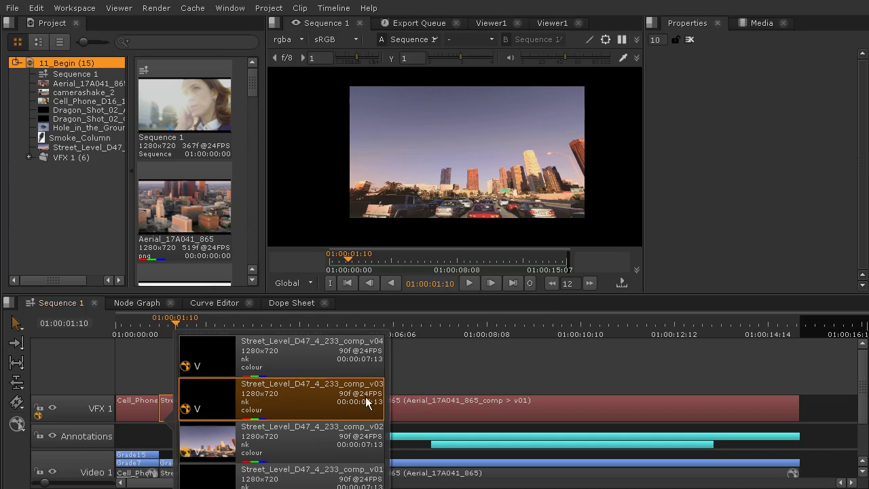
pyautogui.click(316, 338)
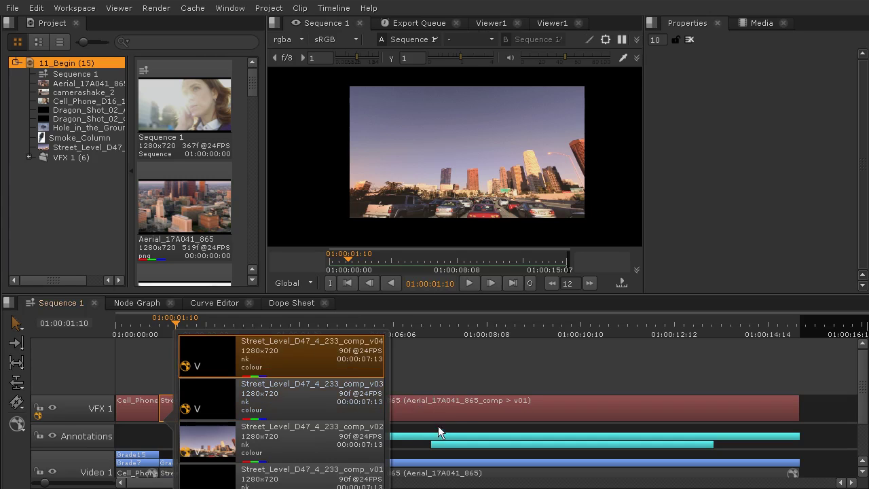
pyautogui.click(431, 377)
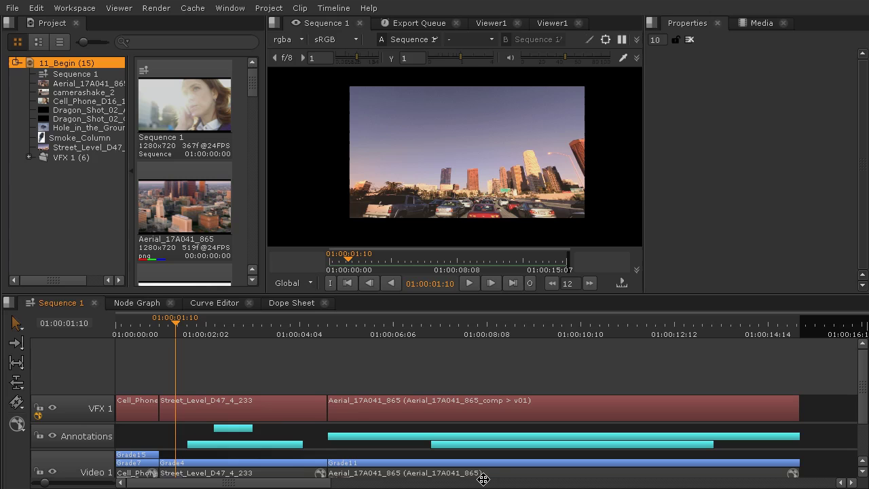
pyautogui.click(302, 407)
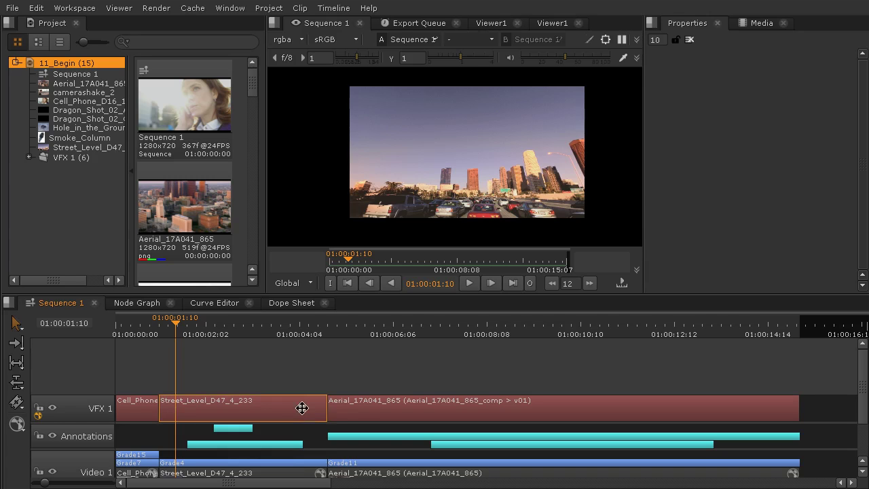
# Open the Street_Level clip's comp and inspect the smoke column and its node branch from Read5 down to Grade7.
pyautogui.doubleClick(189, 403)
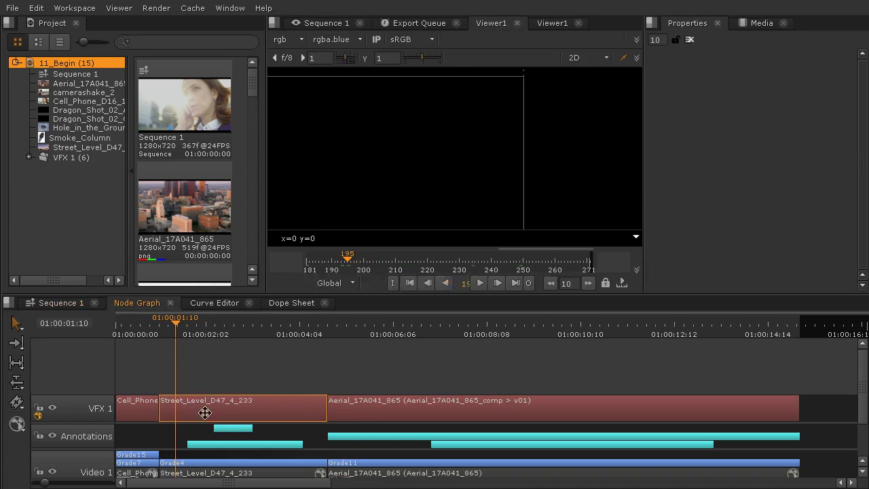
pyautogui.scroll(6, 428, 373)
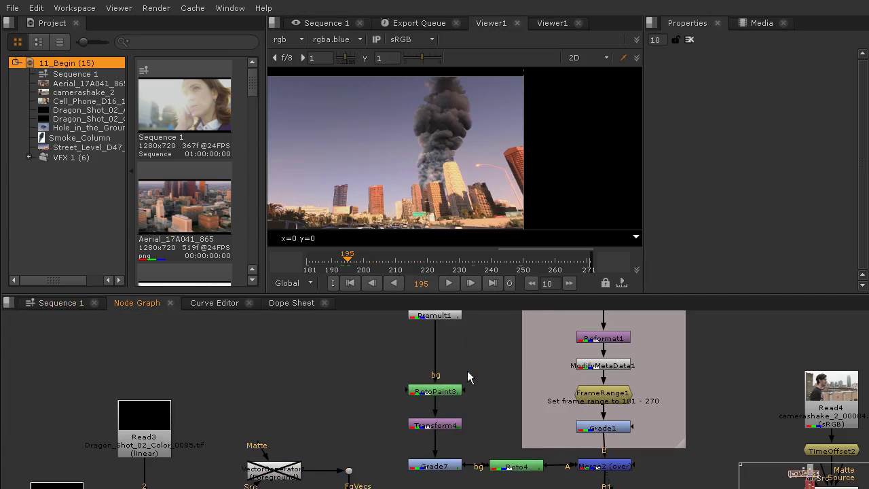
pyautogui.scroll(3, 435, 339)
pyautogui.moveTo(432, 335); pyautogui.dragTo(417, 372)
pyautogui.moveTo(461, 351); pyautogui.dragTo(447, 439)
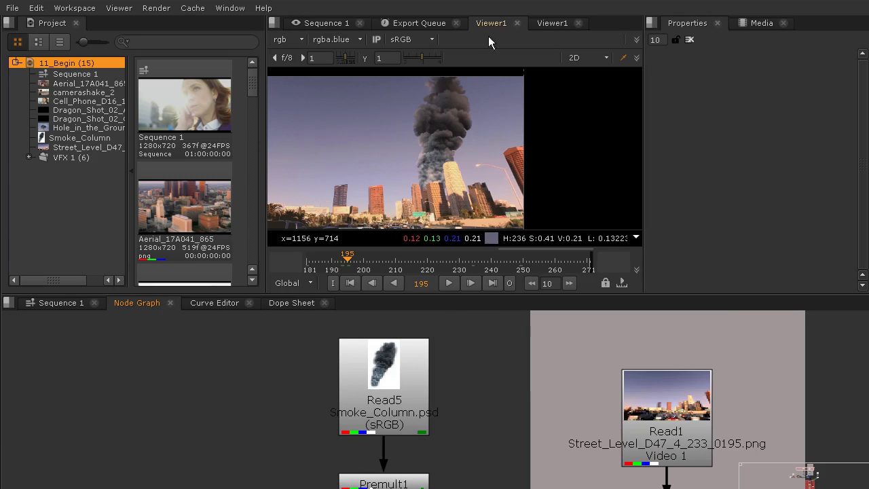
pyautogui.scroll(4, 449, 102)
pyautogui.moveTo(483, 100); pyautogui.dragTo(477, 132)
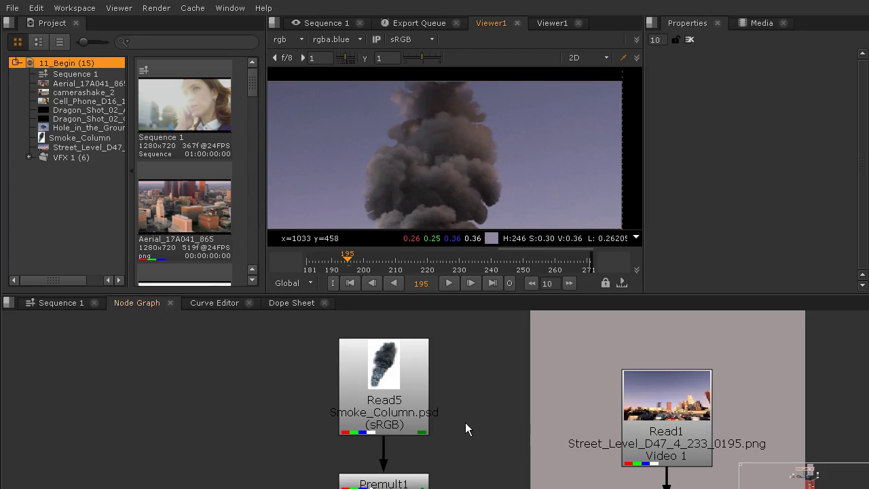
pyautogui.moveTo(465, 423); pyautogui.dragTo(493, 318)
pyautogui.moveTo(466, 459); pyautogui.dragTo(466, 362)
pyautogui.moveTo(497, 408); pyautogui.dragTo(487, 380)
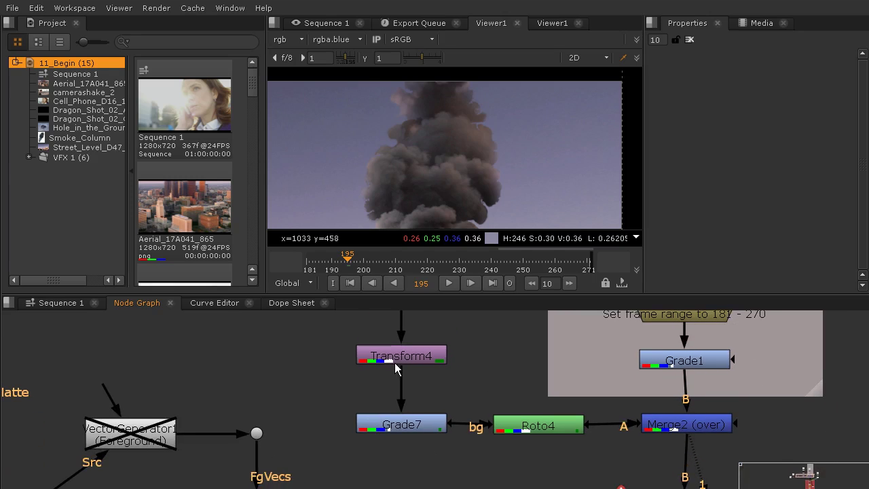
# Toggle Grade7 off and on to compare the smoke column with and without the grade.
pyautogui.click(415, 431)
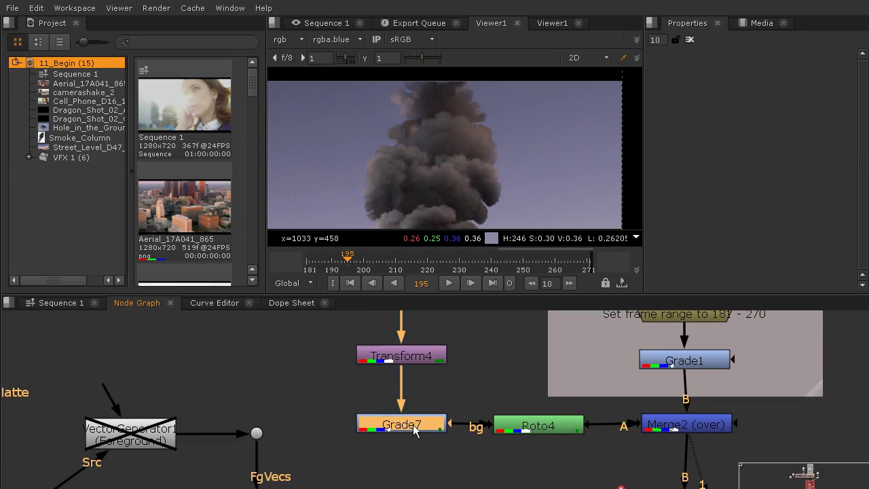
pyautogui.press('d')
pyautogui.press('d')
pyautogui.press('d')
pyautogui.press('d')
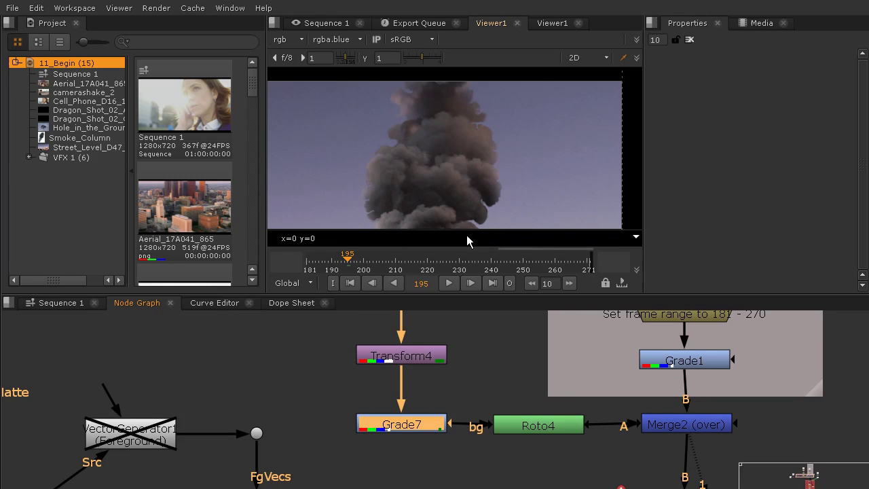
pyautogui.scroll(-4, 476, 172)
pyautogui.moveTo(485, 173); pyautogui.dragTo(493, 120)
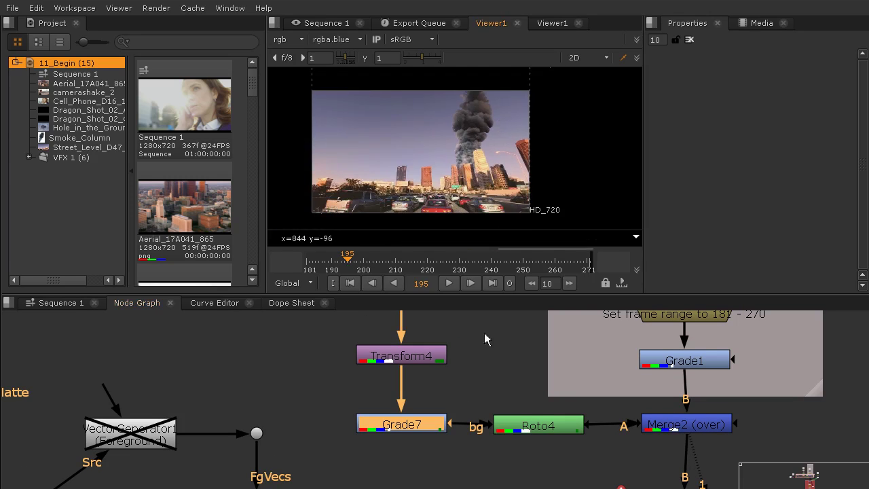
# Open Roto4's properties and check its building mask against the footage at frames 234 and 270.
pyautogui.moveTo(529, 432); pyautogui.dragTo(539, 431)
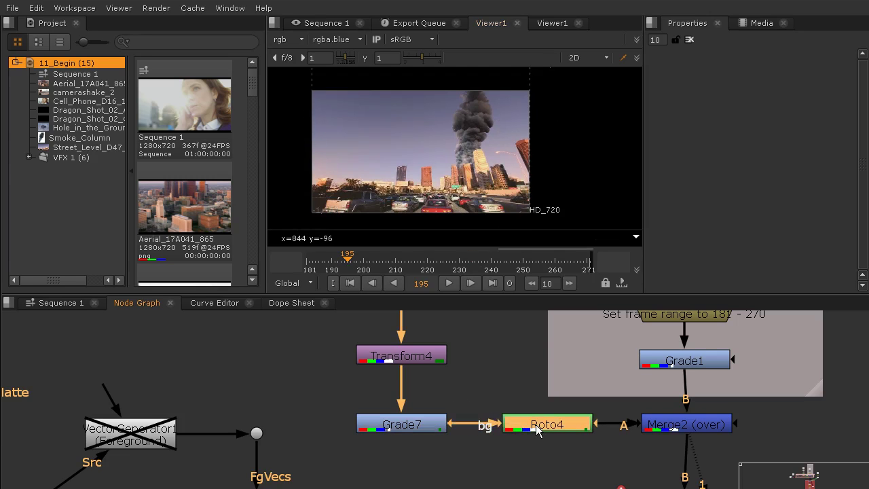
pyautogui.doubleClick(548, 429)
pyautogui.scroll(2, 499, 154)
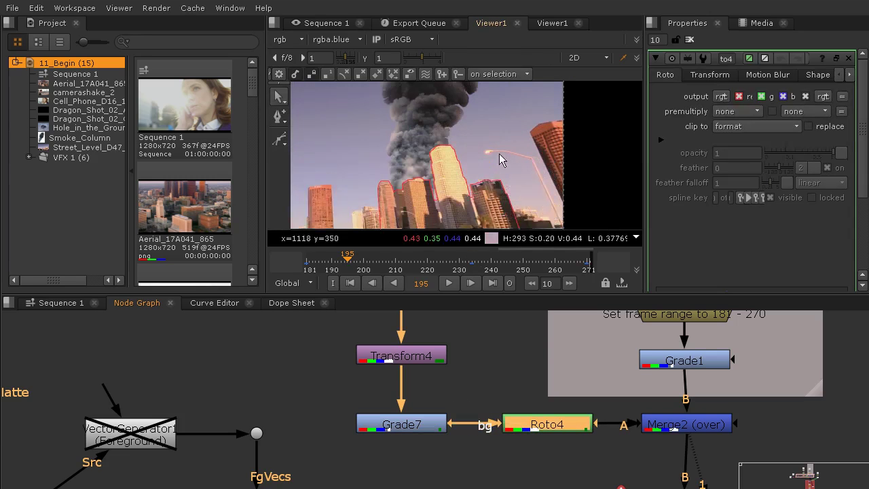
pyautogui.scroll(-2, 416, 231)
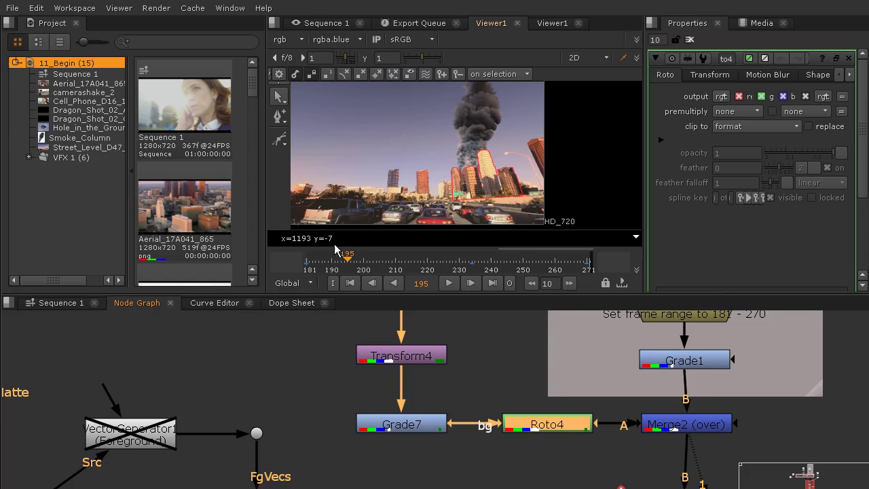
pyautogui.click(476, 270)
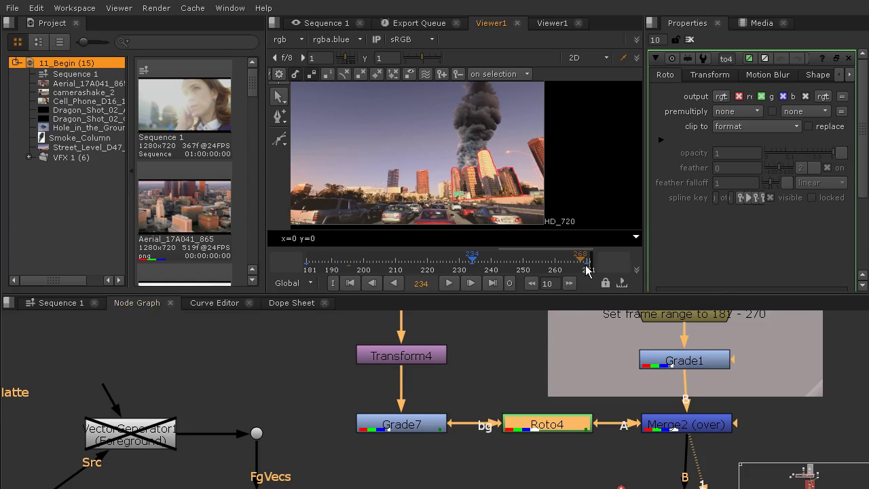
pyautogui.click(592, 269)
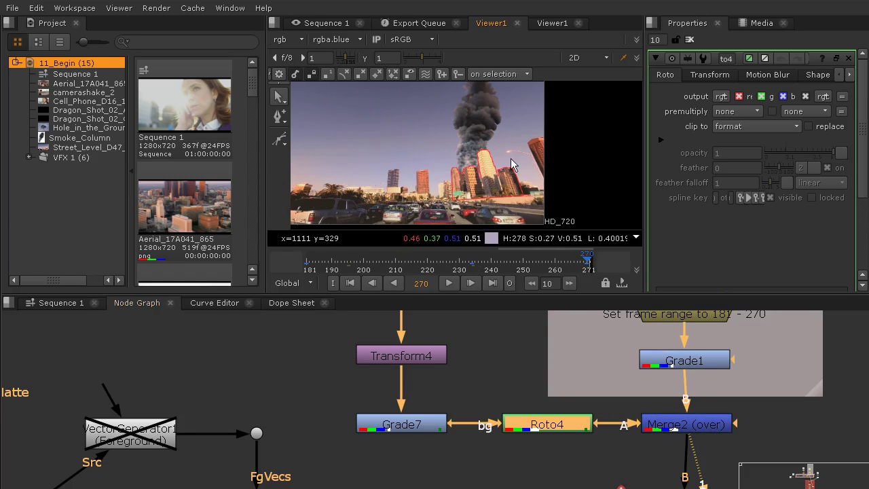
# Add a GridWarp node and insert it between RotoPaint3 and Transform4 in the smoke branch.
pyautogui.click(526, 392)
pyautogui.scroll(-5, 491, 392)
pyautogui.scroll(5, 489, 392)
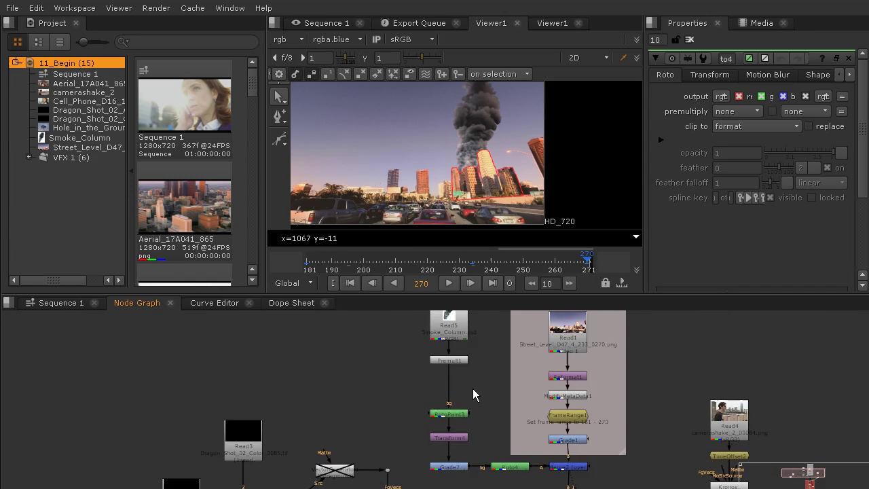
pyautogui.scroll(4, 475, 386)
pyautogui.scroll(-2, 486, 390)
pyautogui.scroll(3, 487, 402)
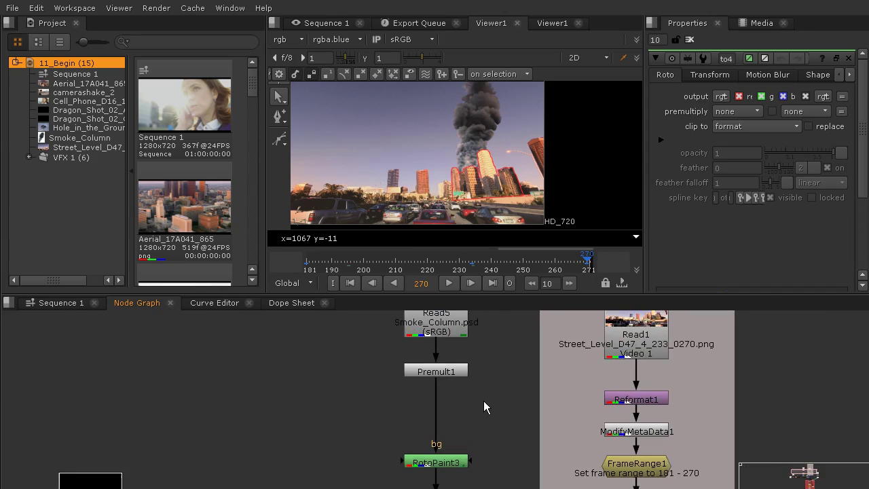
pyautogui.moveTo(484, 401); pyautogui.dragTo(516, 384)
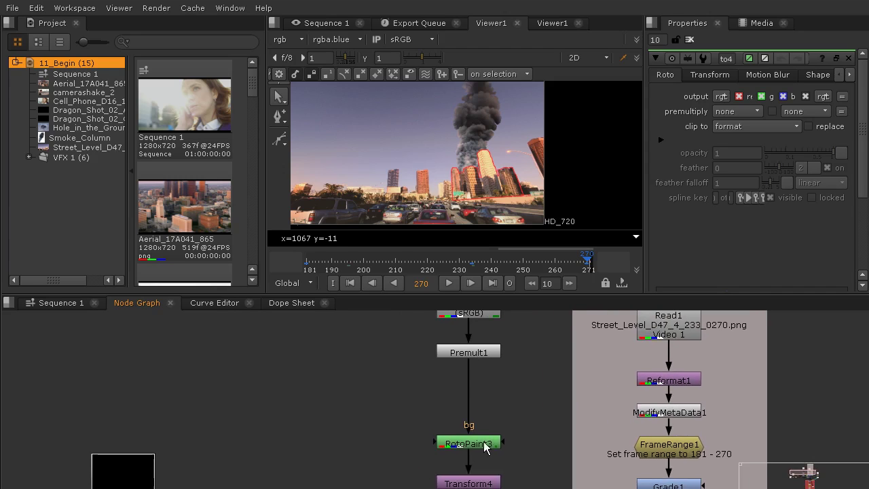
pyautogui.press('Tab')
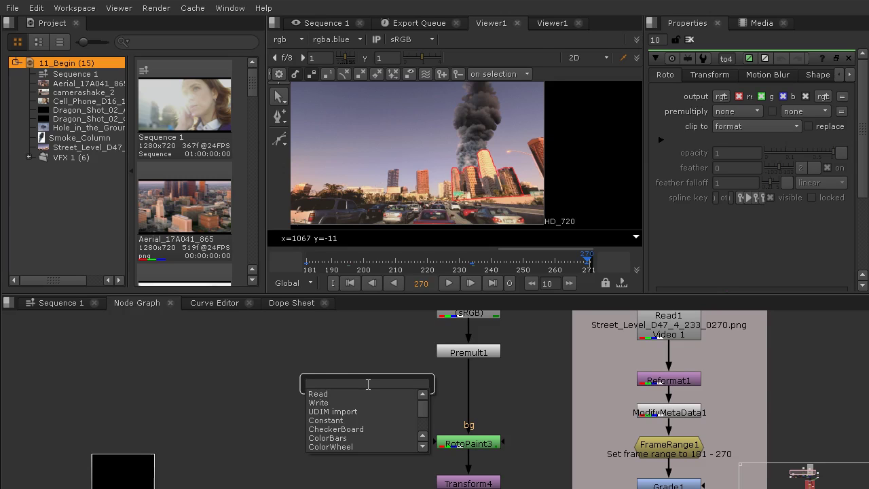
pyautogui.write('GRI')
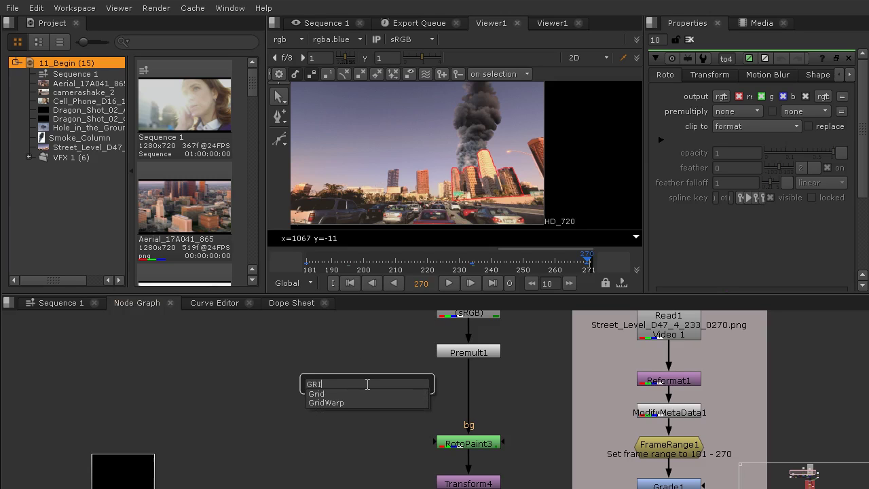
pyautogui.click(333, 403)
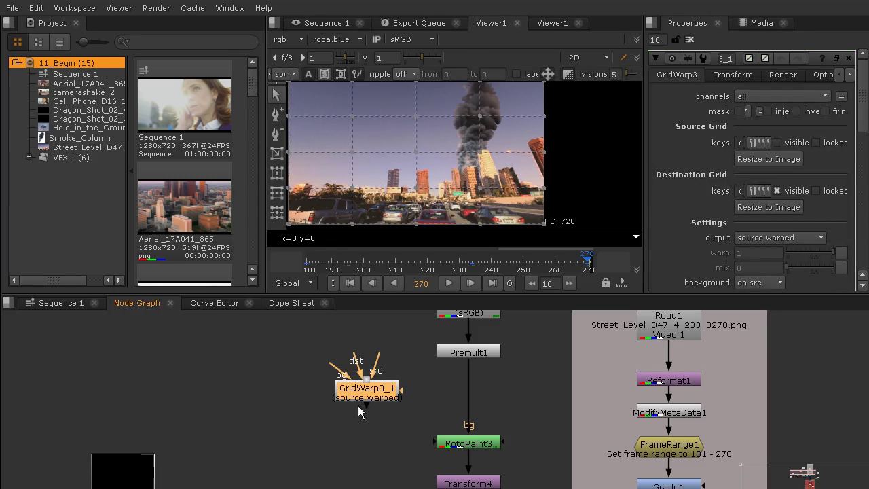
pyautogui.moveTo(460, 445); pyautogui.dragTo(460, 385)
pyautogui.moveTo(357, 395); pyautogui.dragTo(467, 445)
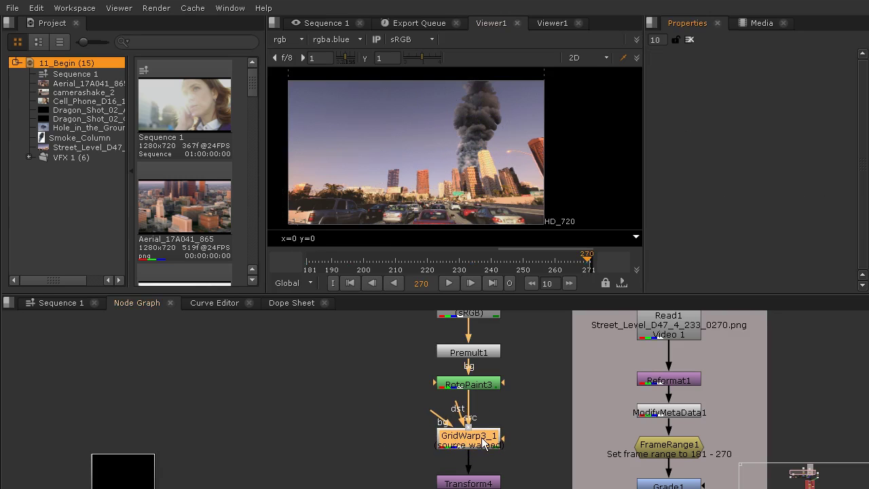
# Shift the GridWarp's grid points over the smoke column at frame 181 to key the starting shape.
pyautogui.scroll(5, 479, 141)
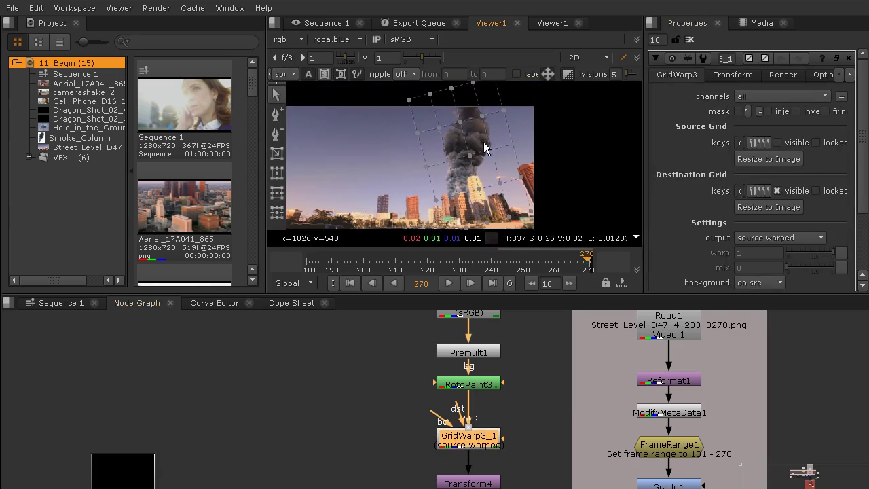
pyautogui.scroll(-4, 494, 174)
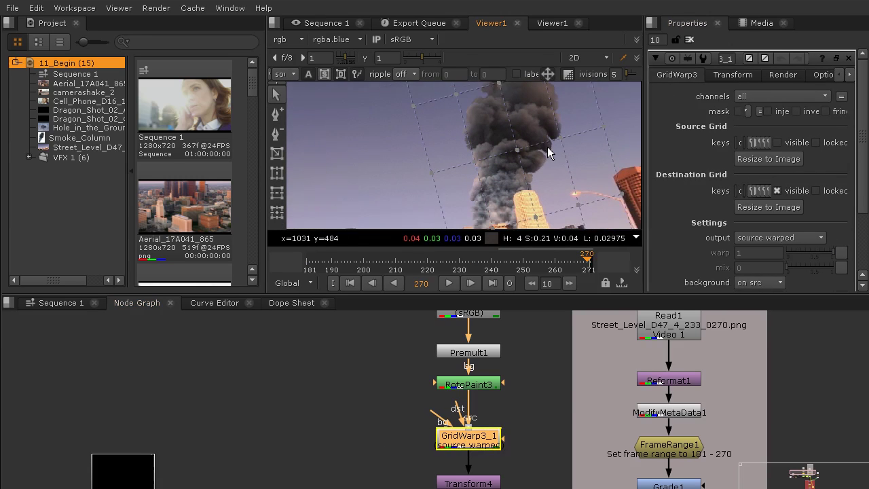
pyautogui.click(307, 260)
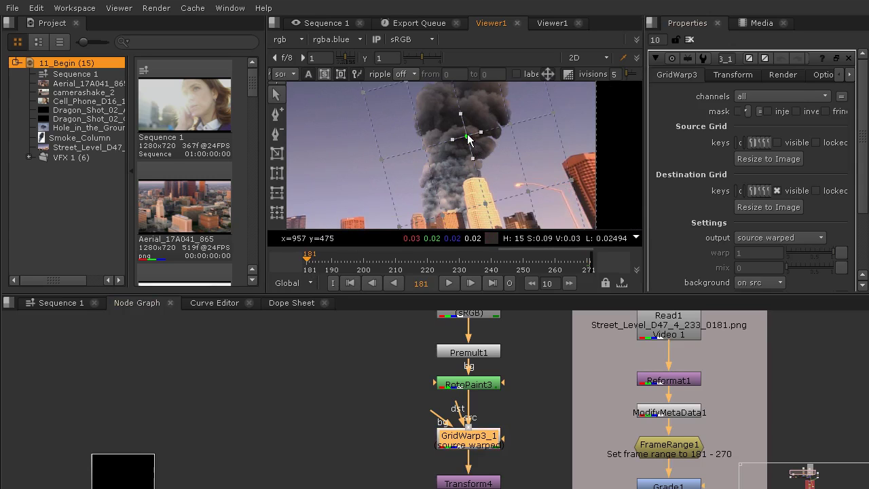
pyautogui.moveTo(467, 136); pyautogui.dragTo(504, 143)
pyautogui.click(511, 127)
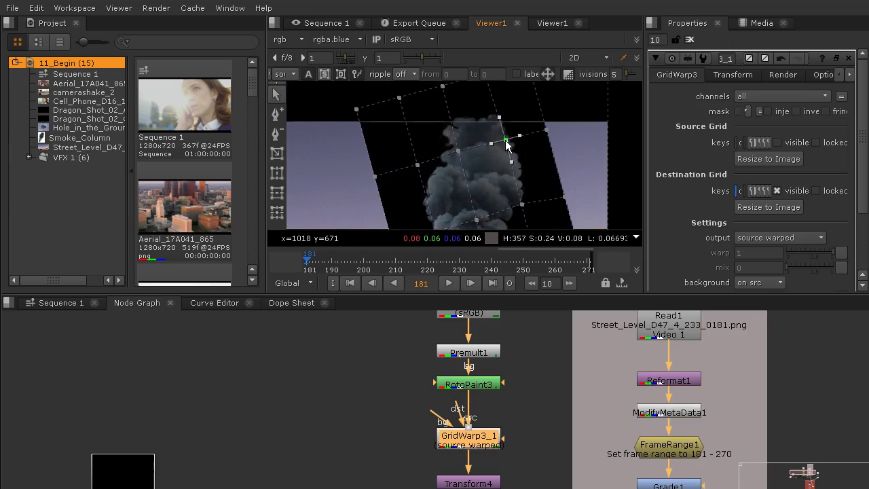
pyautogui.moveTo(487, 199); pyautogui.dragTo(500, 147)
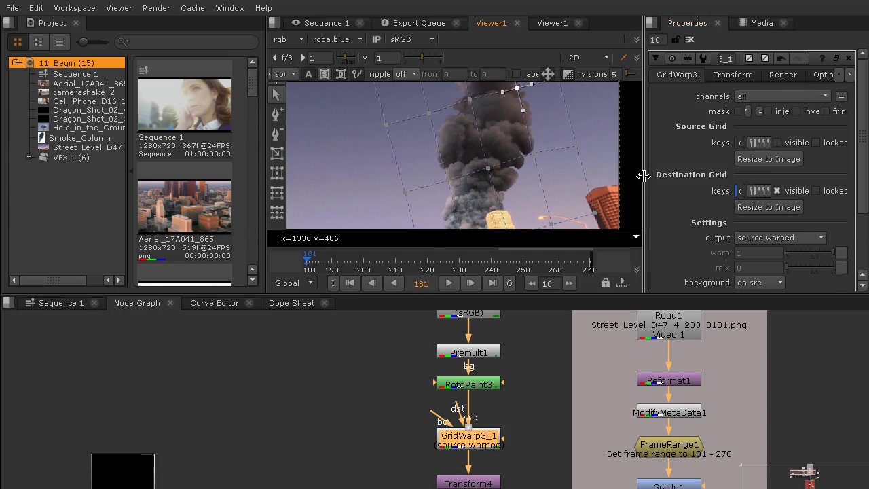
# Widen the node properties area and move the playhead to frame 270.
pyautogui.moveTo(644, 171); pyautogui.dragTo(386, 154)
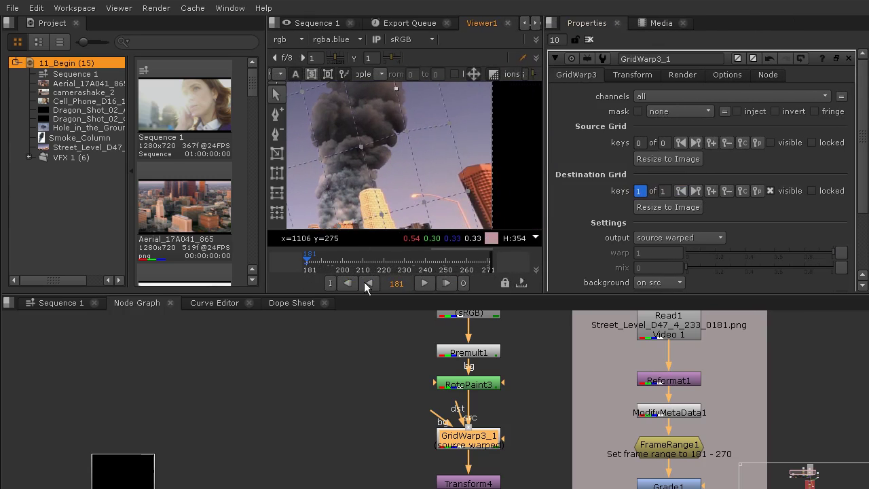
pyautogui.click(495, 268)
pyautogui.press('Left')
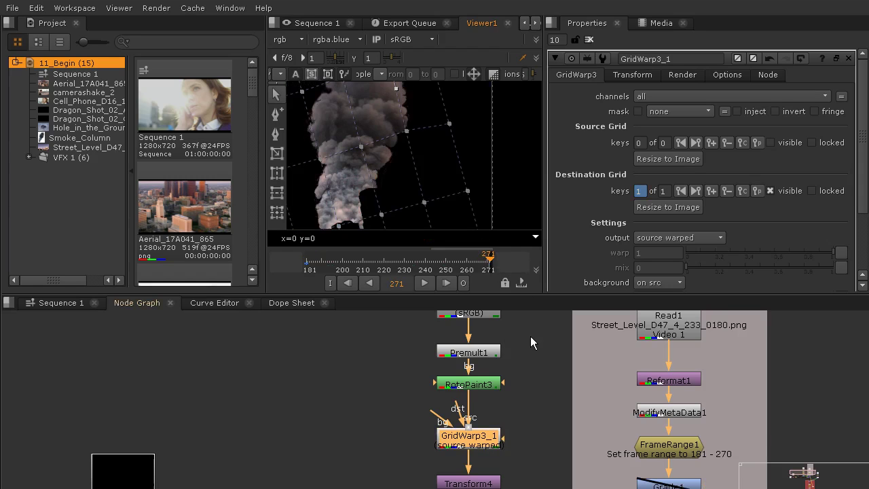
pyautogui.scroll(-2, 398, 114)
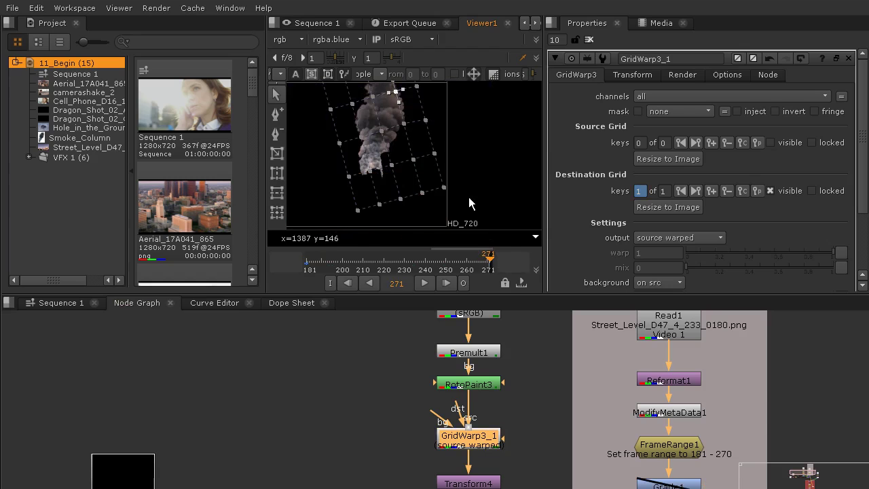
pyautogui.press('Left')
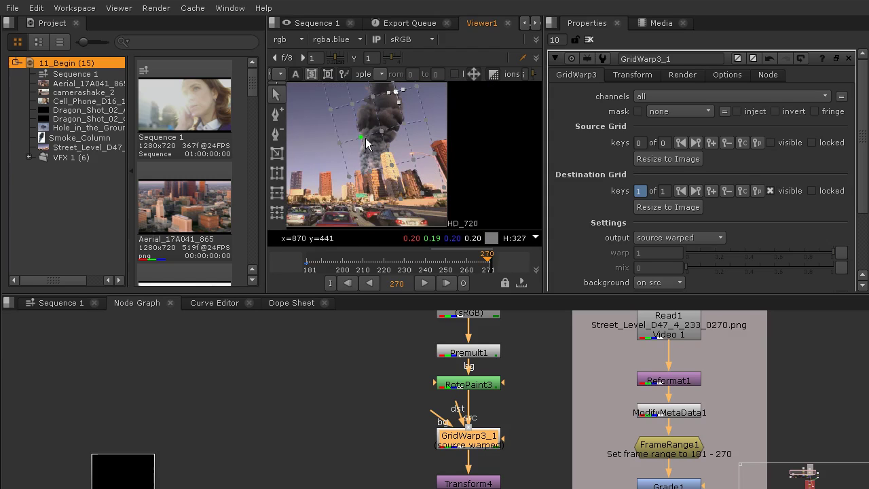
# At frame 270, shift the GridWarp's grid points across the middle and lower smoke column to key a second shape.
pyautogui.scroll(4, 377, 121)
pyautogui.moveTo(389, 151); pyautogui.dragTo(390, 138)
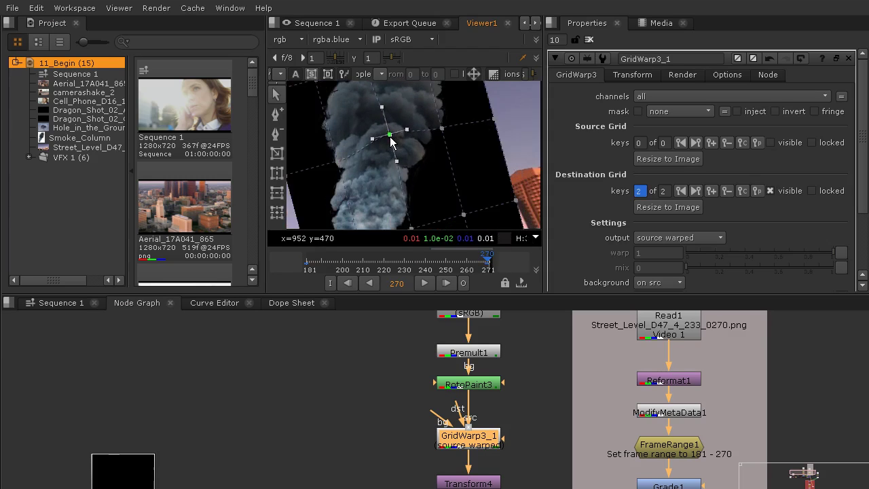
pyautogui.moveTo(443, 130); pyautogui.dragTo(452, 125)
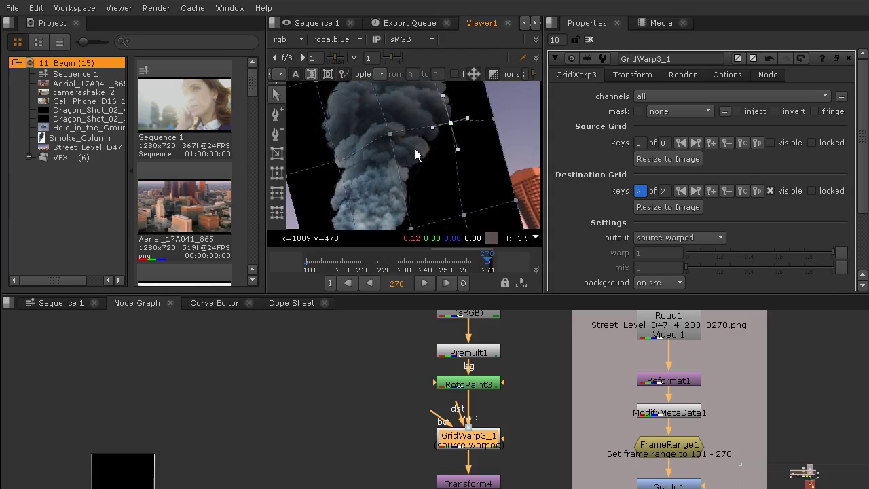
pyautogui.moveTo(415, 150); pyautogui.dragTo(394, 140)
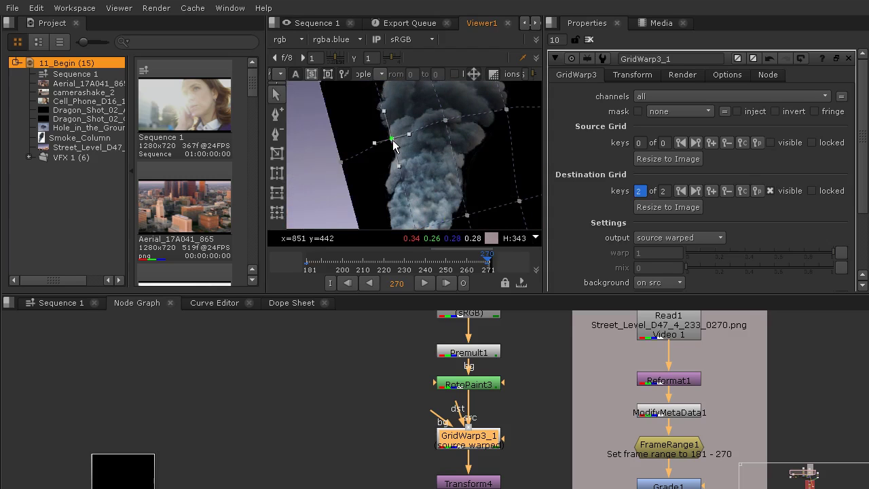
pyautogui.moveTo(464, 188); pyautogui.dragTo(472, 167)
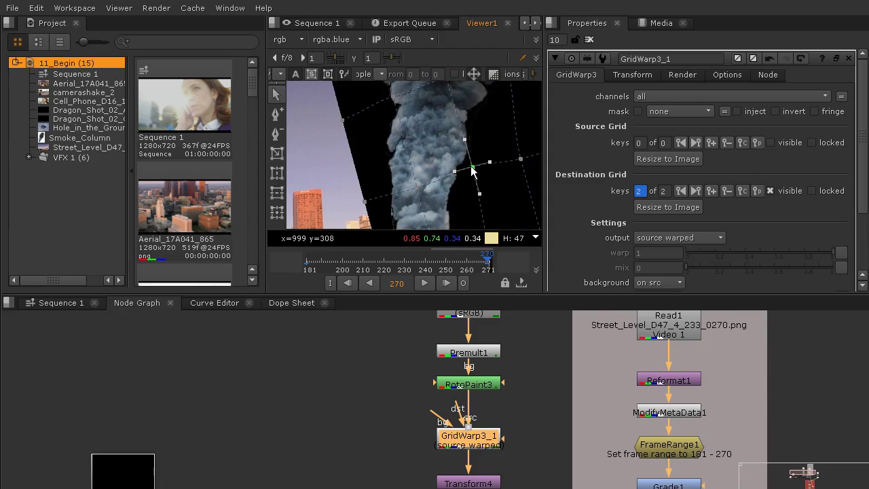
pyautogui.click(416, 185)
pyautogui.moveTo(417, 185); pyautogui.dragTo(418, 169)
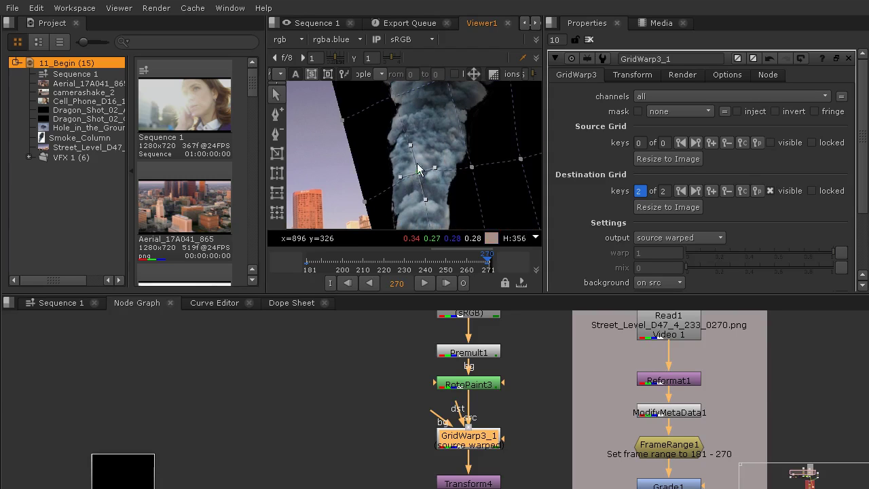
# Push the upper grid points outward and upward at frame 270, including the row above the image's top edge.
pyautogui.moveTo(421, 128); pyautogui.dragTo(413, 214)
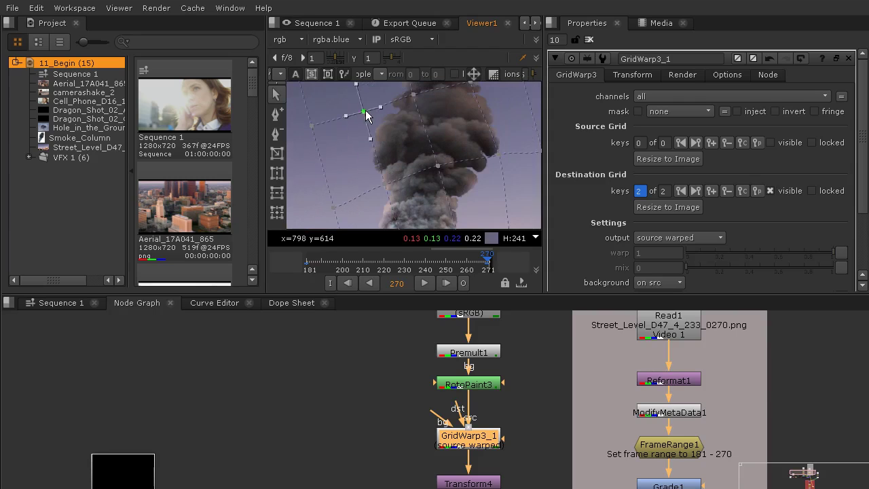
pyautogui.moveTo(366, 111); pyautogui.dragTo(371, 102)
pyautogui.moveTo(407, 111); pyautogui.dragTo(400, 150)
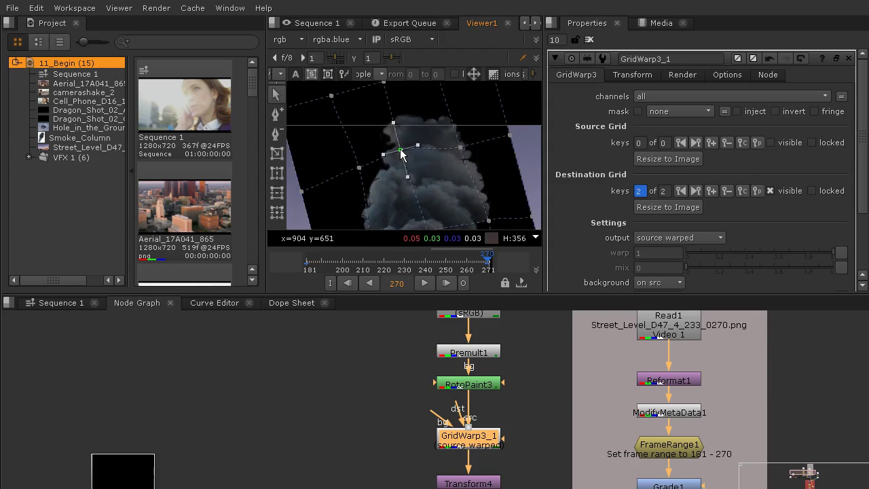
pyautogui.moveTo(464, 148); pyautogui.dragTo(469, 135)
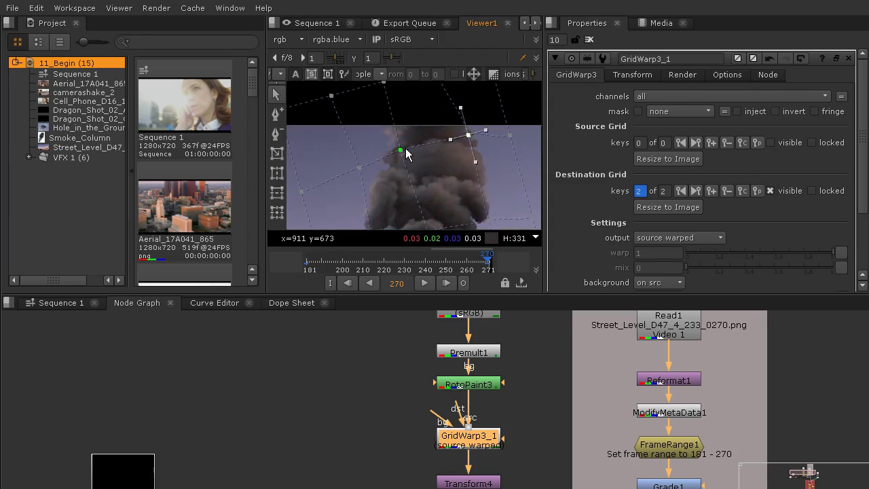
pyautogui.moveTo(331, 97); pyautogui.dragTo(321, 86)
pyautogui.moveTo(422, 129); pyautogui.dragTo(422, 175)
pyautogui.moveTo(384, 127); pyautogui.dragTo(512, 98)
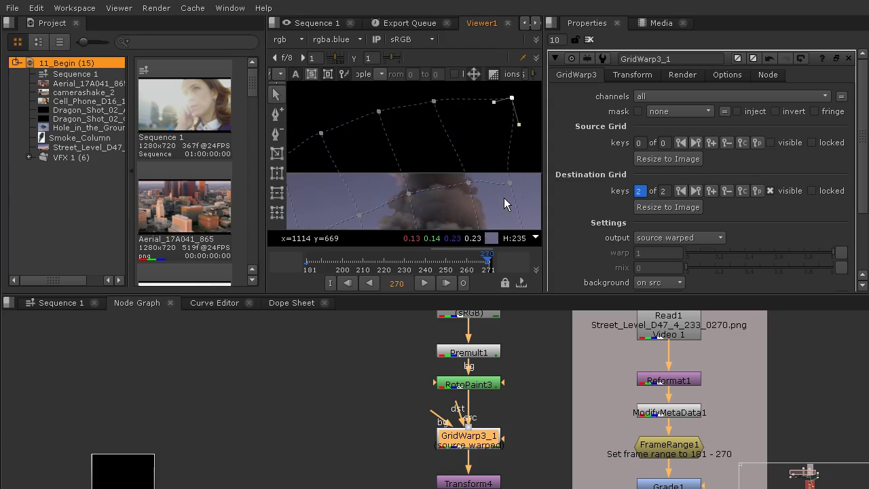
# Refine the grid points at the center of the smoke and over the tall tower at frame 270.
pyautogui.moveTo(503, 197); pyautogui.dragTo(486, 115)
pyautogui.scroll(1, 486, 114)
pyautogui.moveTo(478, 145); pyautogui.dragTo(373, 160)
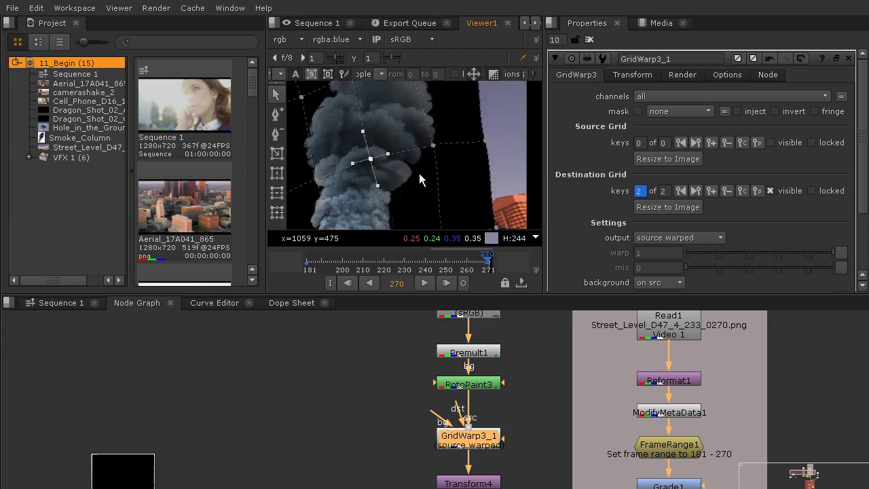
pyautogui.scroll(-3, 421, 175)
pyautogui.moveTo(424, 190); pyautogui.dragTo(433, 156)
pyautogui.scroll(2, 413, 179)
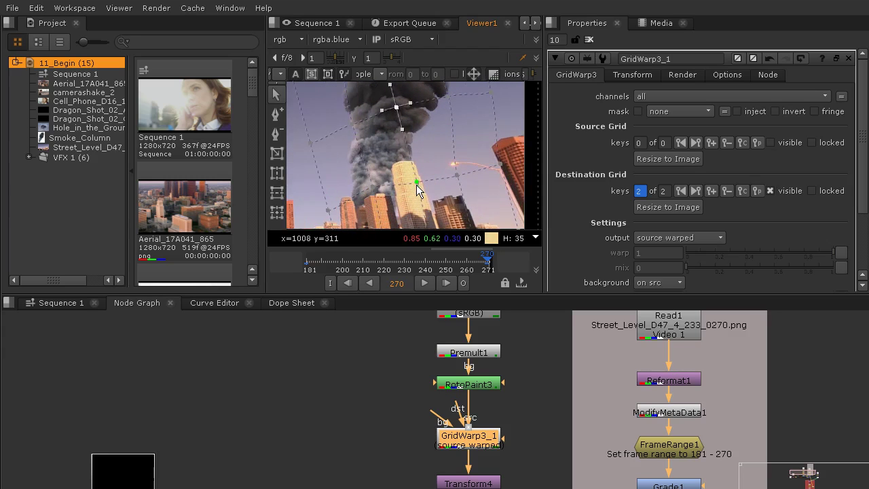
pyautogui.moveTo(416, 183); pyautogui.dragTo(436, 155)
# Adjust the grid points along the left edge of the smoke grid at frame 270.
pyautogui.click(404, 183)
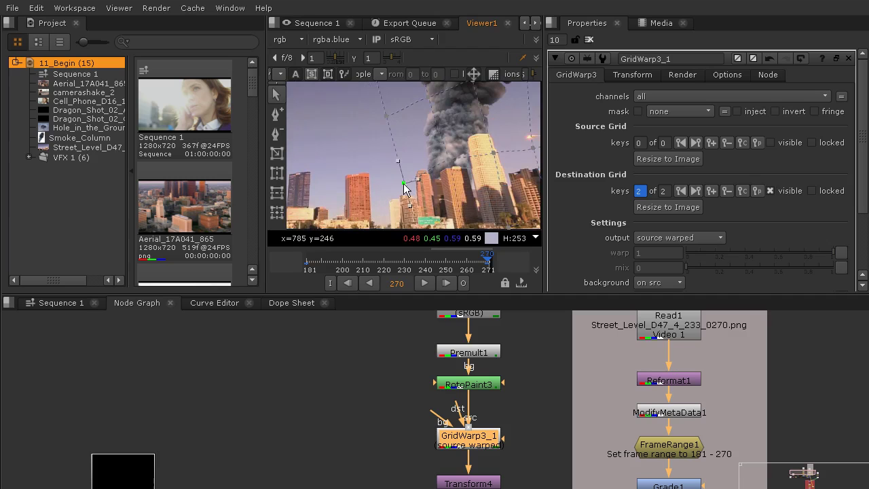
pyautogui.moveTo(400, 184); pyautogui.dragTo(397, 182)
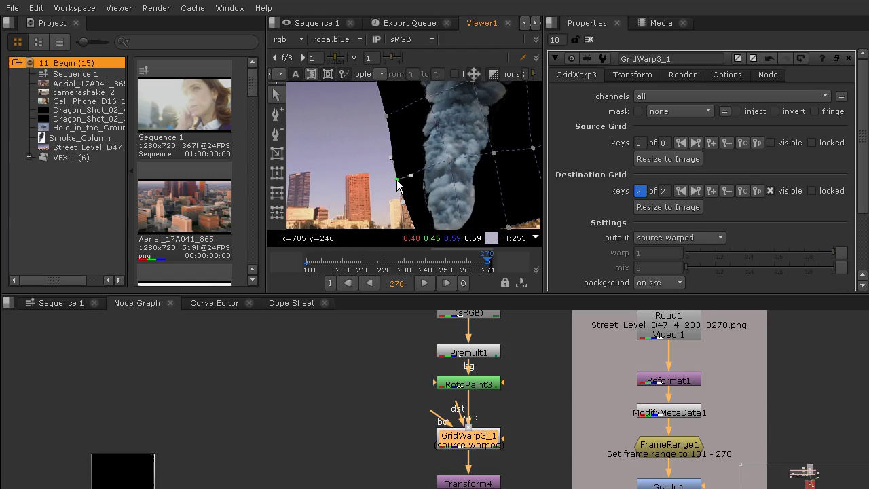
pyautogui.moveTo(399, 183); pyautogui.dragTo(367, 93)
pyautogui.scroll(-2, 449, 130)
pyautogui.moveTo(448, 131); pyautogui.dragTo(416, 176)
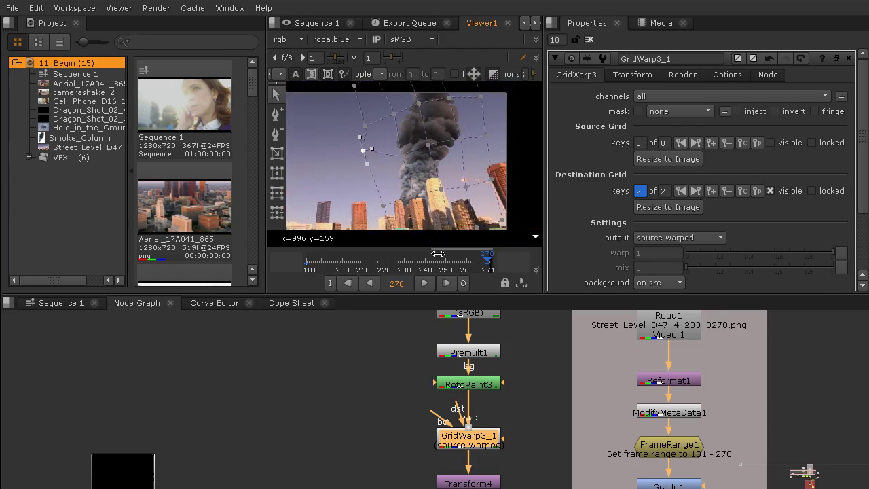
# Play back the animated warp with all node properties closed, then stop and return to frame 181.
pyautogui.click(423, 283)
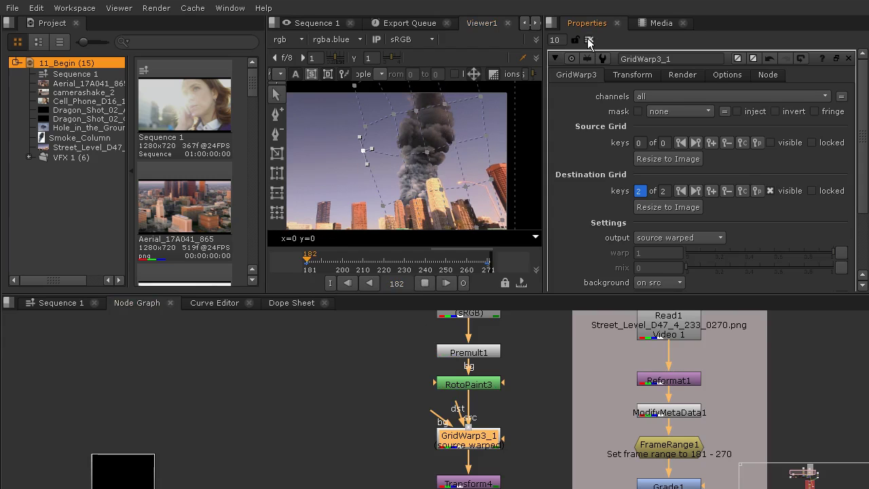
pyautogui.click(589, 39)
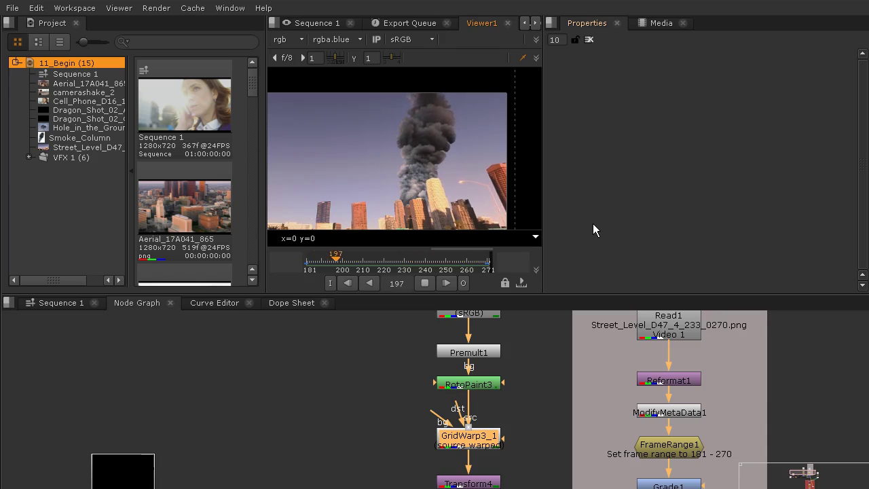
pyautogui.click(427, 284)
pyautogui.click(303, 265)
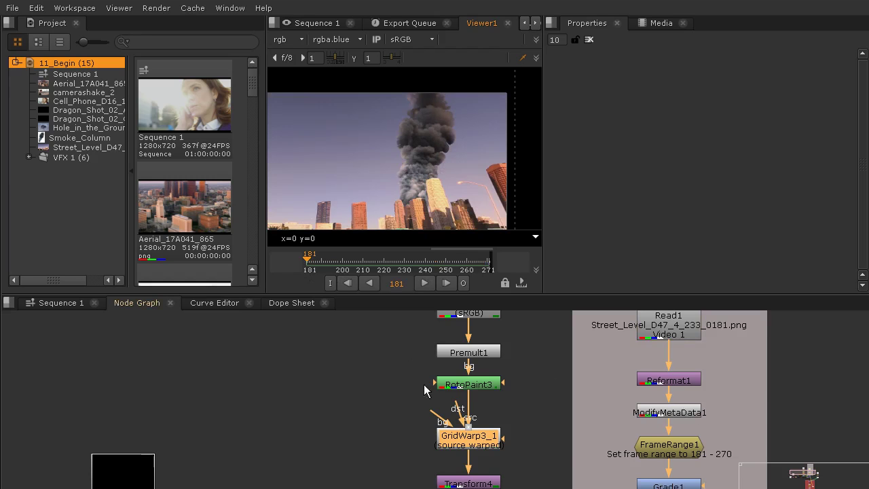
# Reopen GridWarp3_1 and adjust the left-side and lower grid points of the smoke column at frame 181.
pyautogui.doubleClick(453, 436)
pyautogui.moveTo(364, 149); pyautogui.dragTo(417, 107)
pyautogui.click(416, 111)
pyautogui.moveTo(383, 205)
pyautogui.mouseDown()
pyautogui.moveTo(403, 159)
pyautogui.moveTo(372, 157)
pyautogui.moveTo(402, 203)
pyautogui.moveTo(384, 201)
pyautogui.mouseUp()
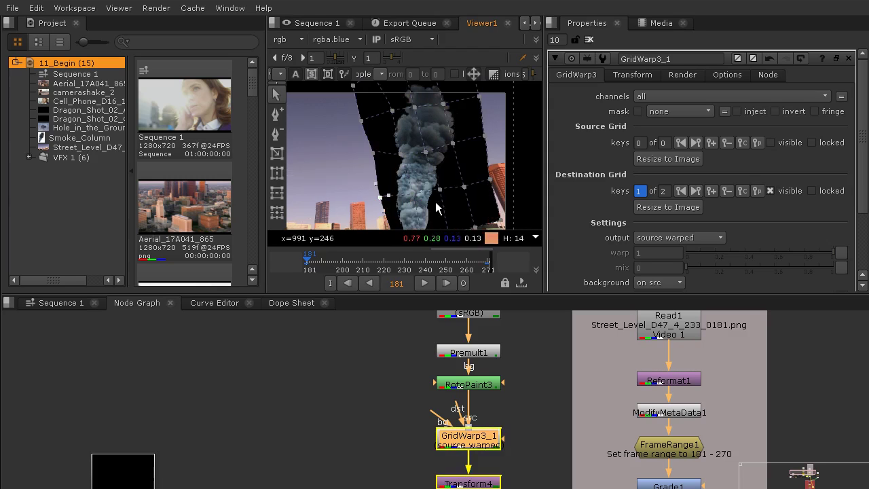
pyautogui.moveTo(436, 207); pyautogui.dragTo(434, 161)
pyautogui.moveTo(400, 199); pyautogui.dragTo(425, 180)
pyautogui.moveTo(420, 140); pyautogui.dragTo(415, 137)
pyautogui.press('1')
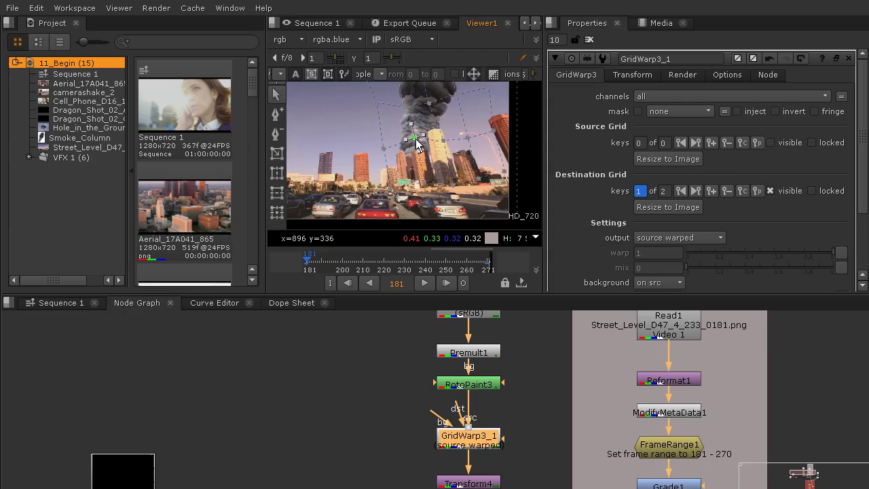
# At frame 270, reshape the grid's left side by straightening its edge and raising the points up to the top row.
pyautogui.click(491, 268)
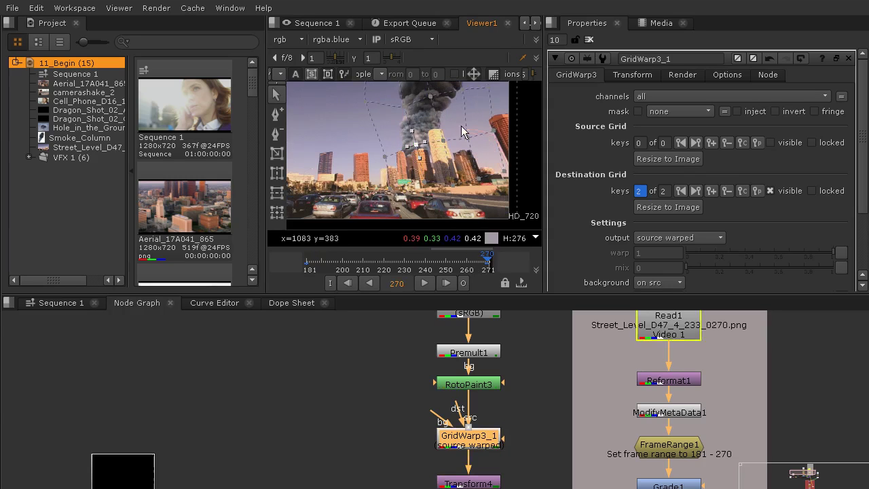
pyautogui.press('2')
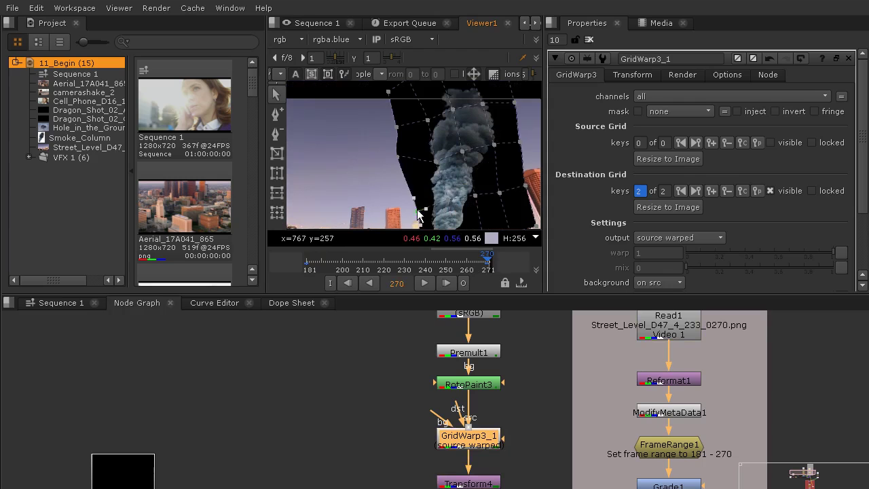
pyautogui.moveTo(400, 160); pyautogui.dragTo(407, 159)
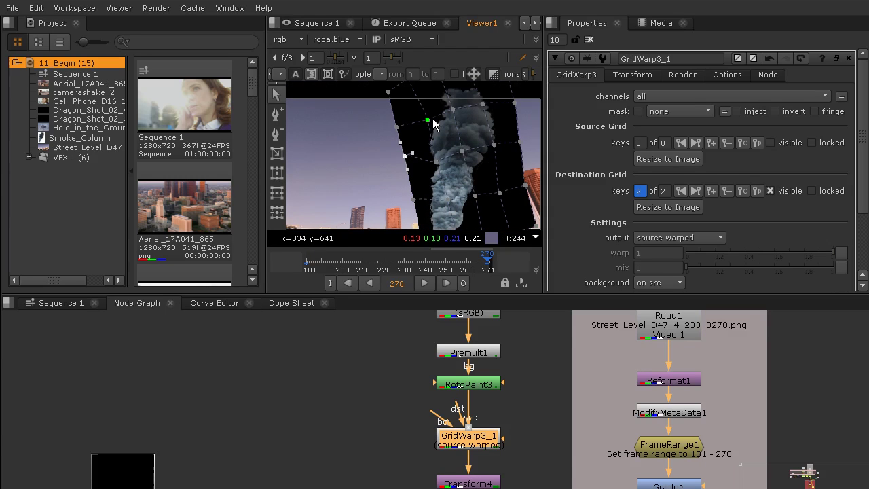
pyautogui.moveTo(431, 120); pyautogui.dragTo(432, 114)
pyautogui.moveTo(436, 163); pyautogui.dragTo(435, 156)
pyautogui.moveTo(397, 127); pyautogui.dragTo(397, 121)
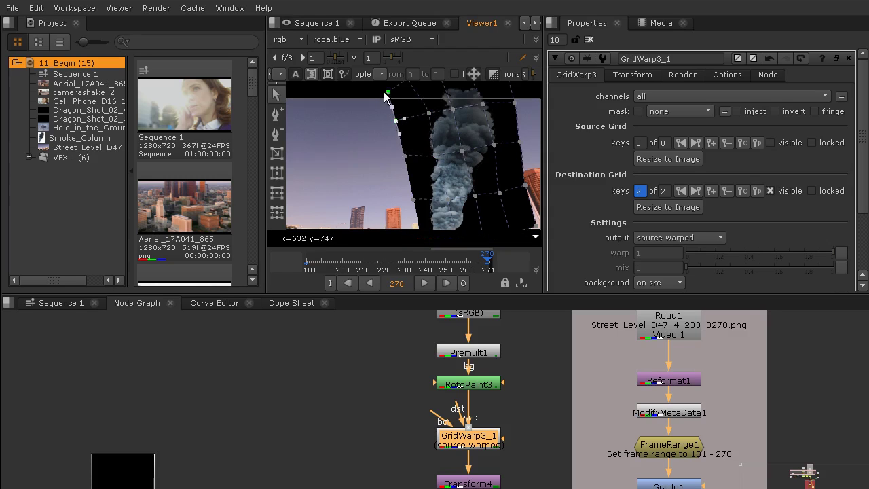
pyautogui.moveTo(388, 91); pyautogui.dragTo(387, 84)
pyautogui.moveTo(417, 113); pyautogui.dragTo(413, 173)
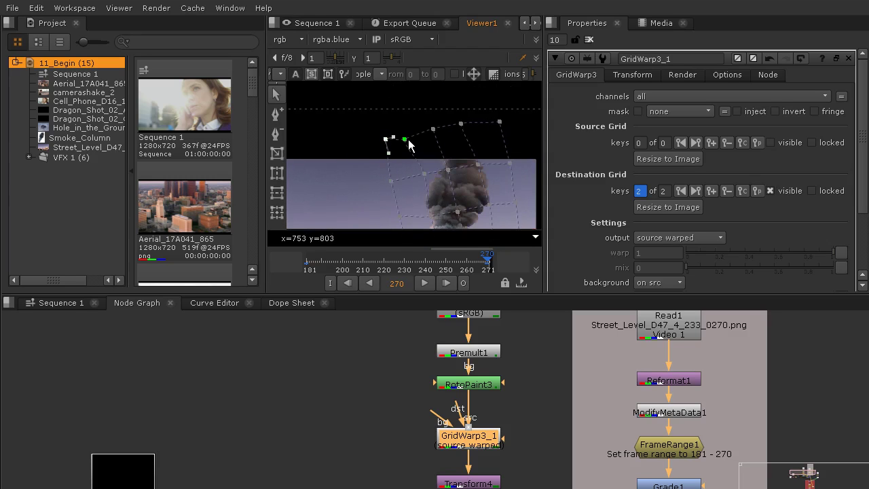
pyautogui.moveTo(406, 138); pyautogui.dragTo(414, 135)
# Fine-tune the lower grid points around the smoke's base at frame 270 and play back the revised warp.
pyautogui.moveTo(462, 183); pyautogui.dragTo(452, 94)
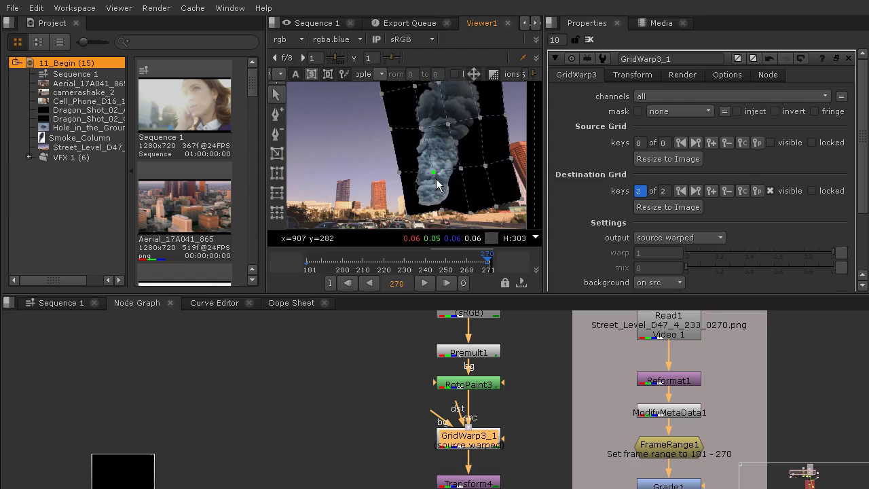
pyautogui.moveTo(435, 177); pyautogui.dragTo(441, 205)
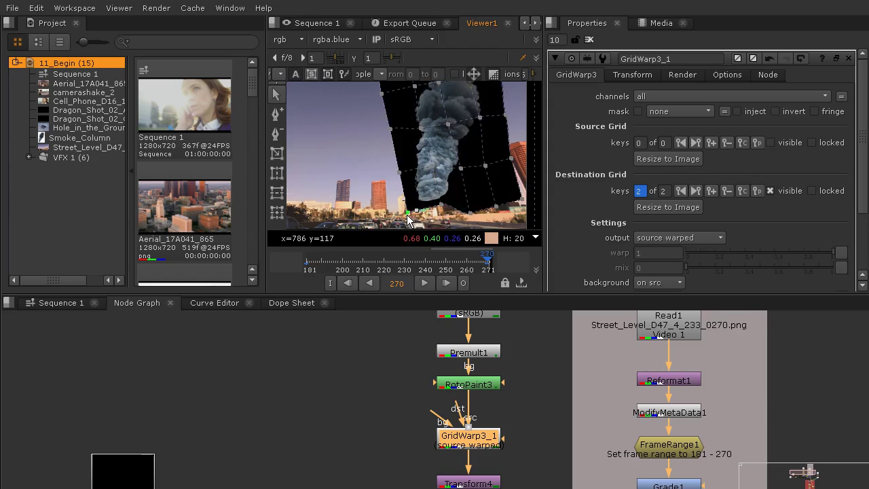
pyautogui.moveTo(404, 178); pyautogui.dragTo(458, 123)
pyautogui.moveTo(462, 168); pyautogui.dragTo(463, 165)
pyautogui.click(423, 282)
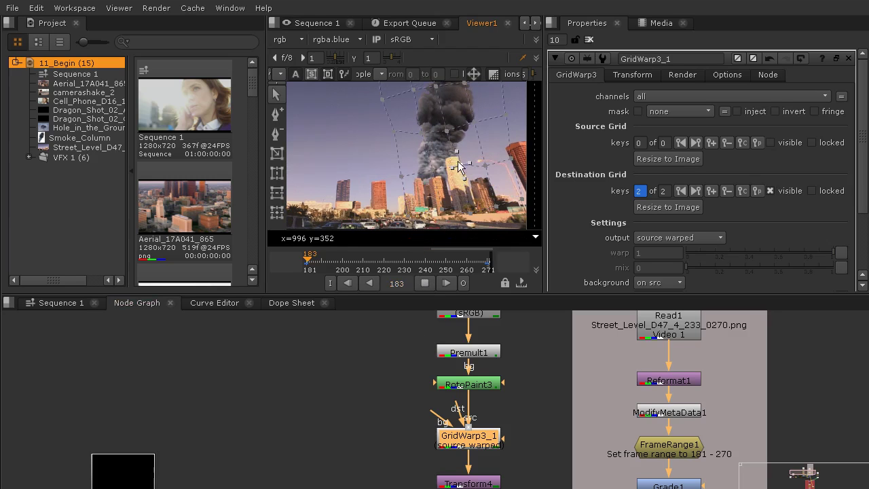
pyautogui.moveTo(461, 125); pyautogui.dragTo(446, 144)
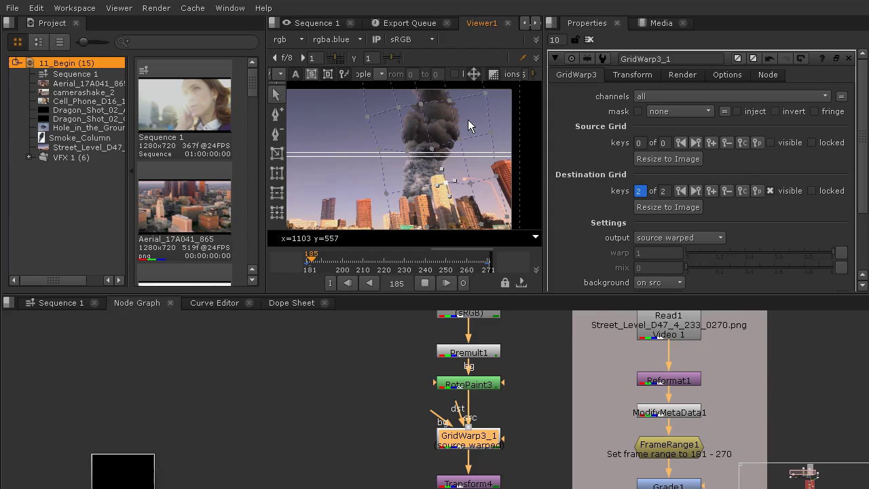